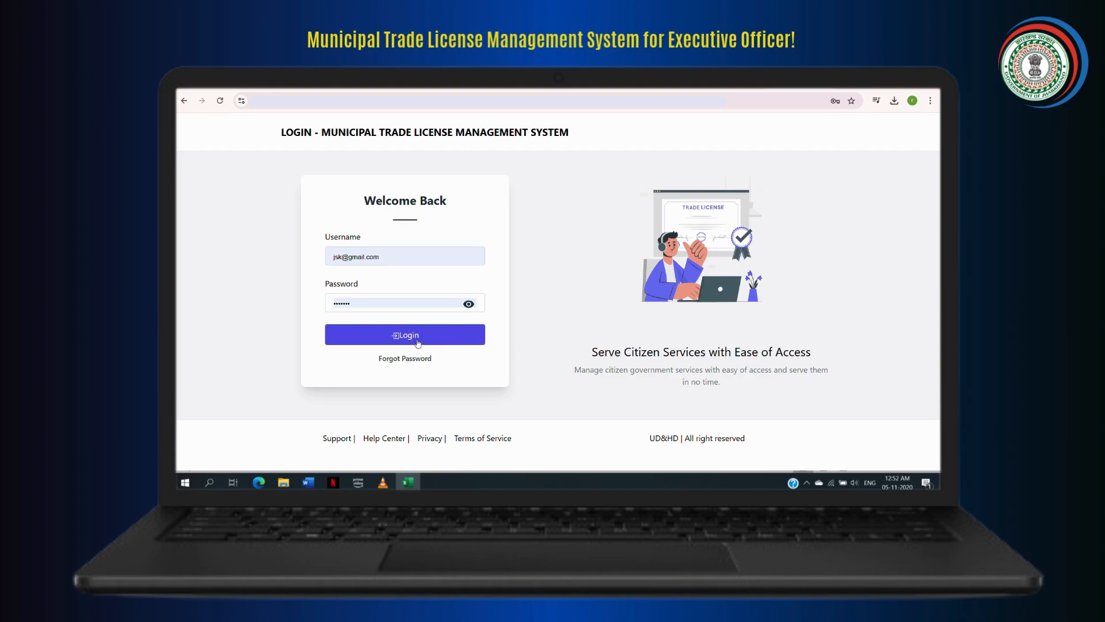
- Log in with the filled-in executive officer credentials and open the license tracking page
left_click(418, 341)
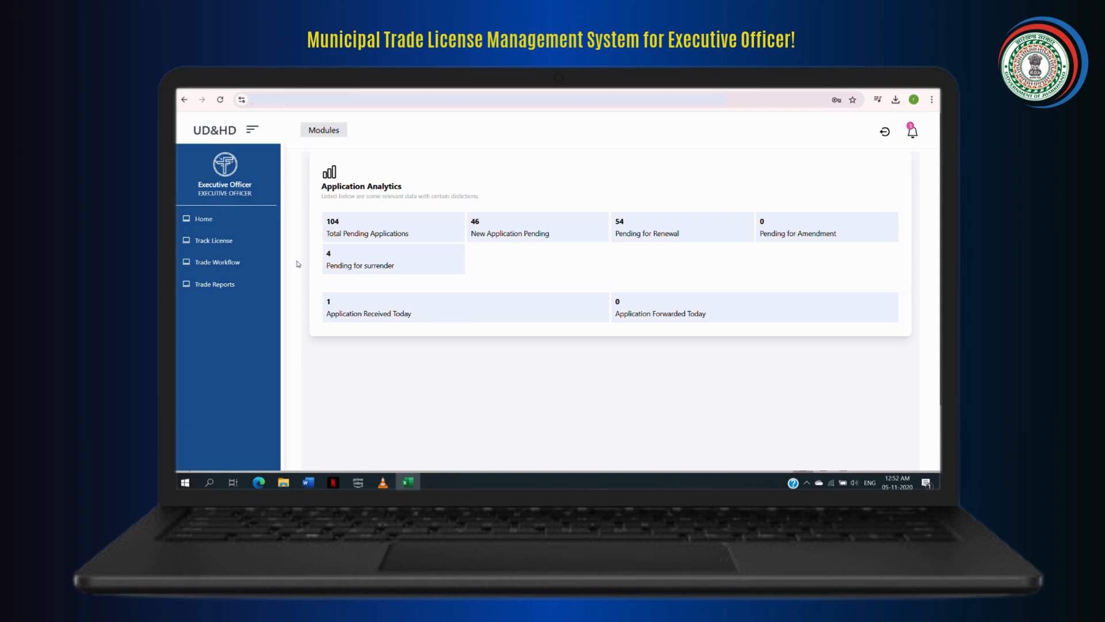
left_click(236, 242)
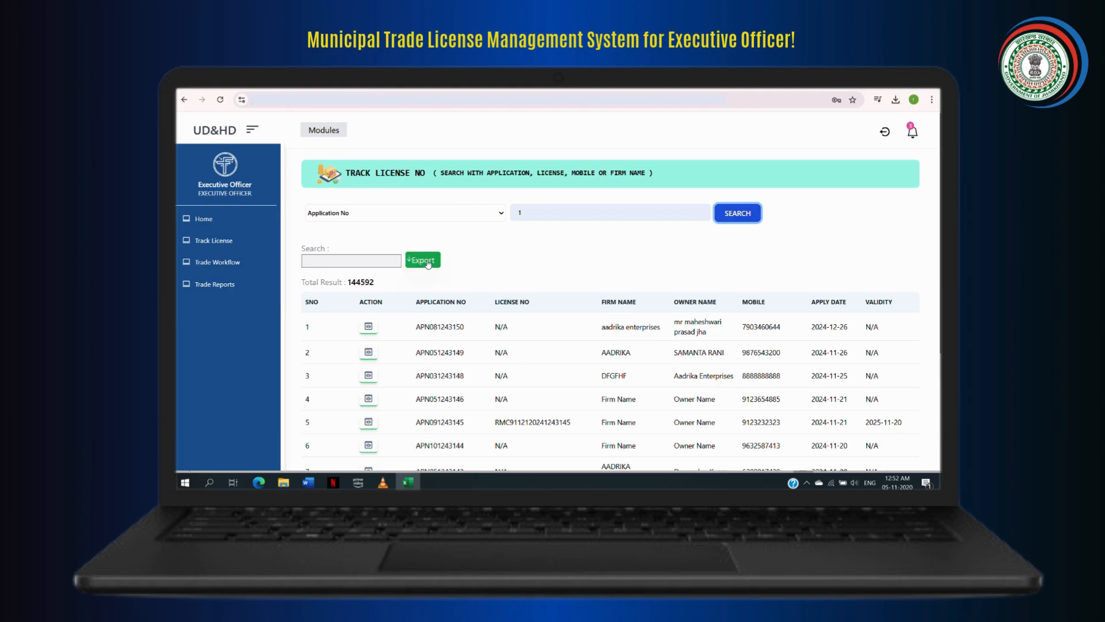
- Search the license tracker by Application No for entries containing 12
left_click(499, 214)
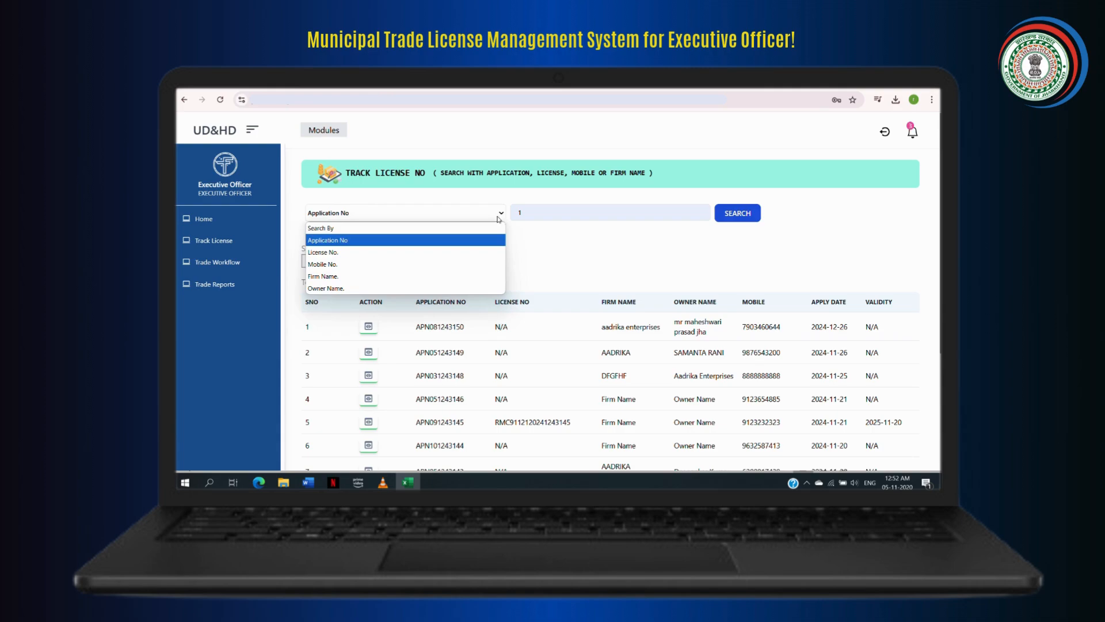
left_click(455, 237)
left_click(534, 217)
type("2")
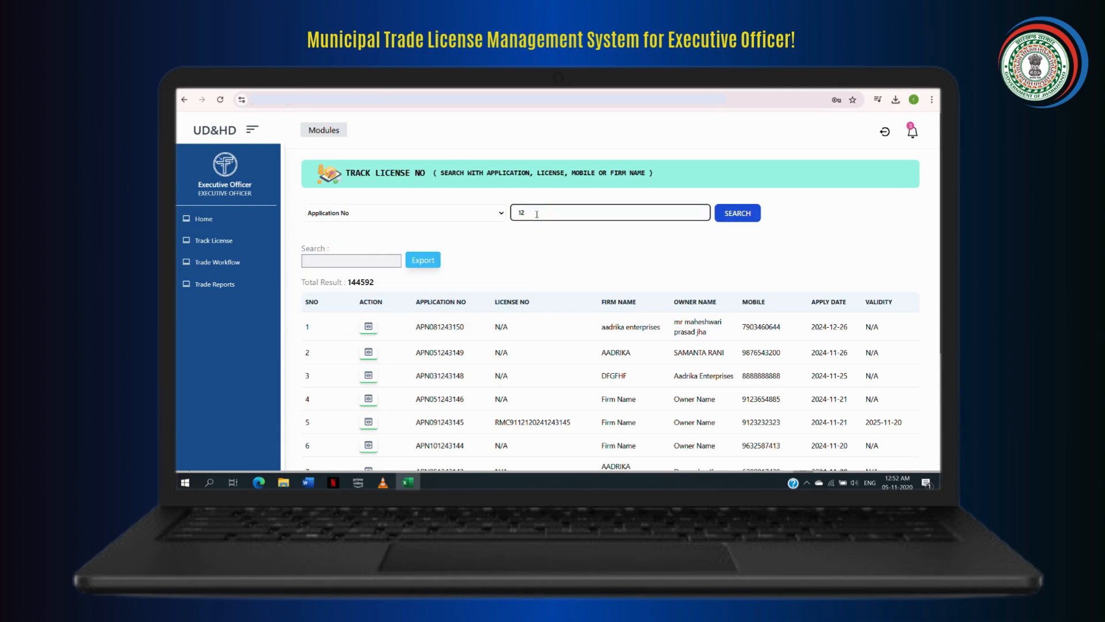
left_click(741, 214)
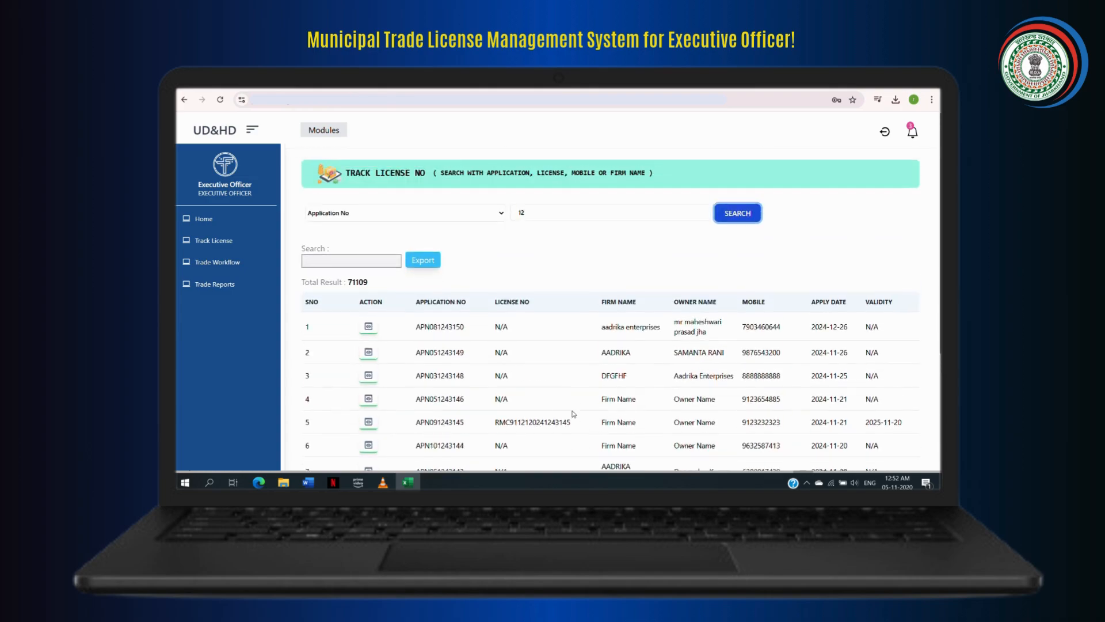
- Look through the search results, open the first listed application and review its basic details
scroll(574, 414, "down", 1)
scroll(574, 414, "up", 1)
scroll(574, 414, "down", 1)
scroll(574, 413, "up", 1)
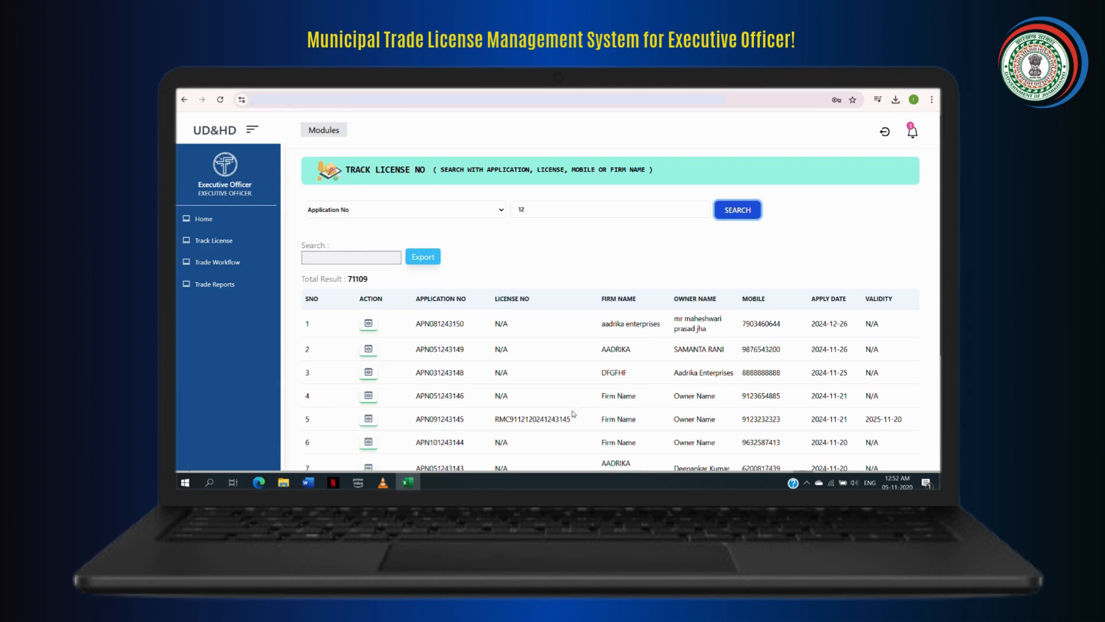
left_click(373, 326)
left_click(373, 326)
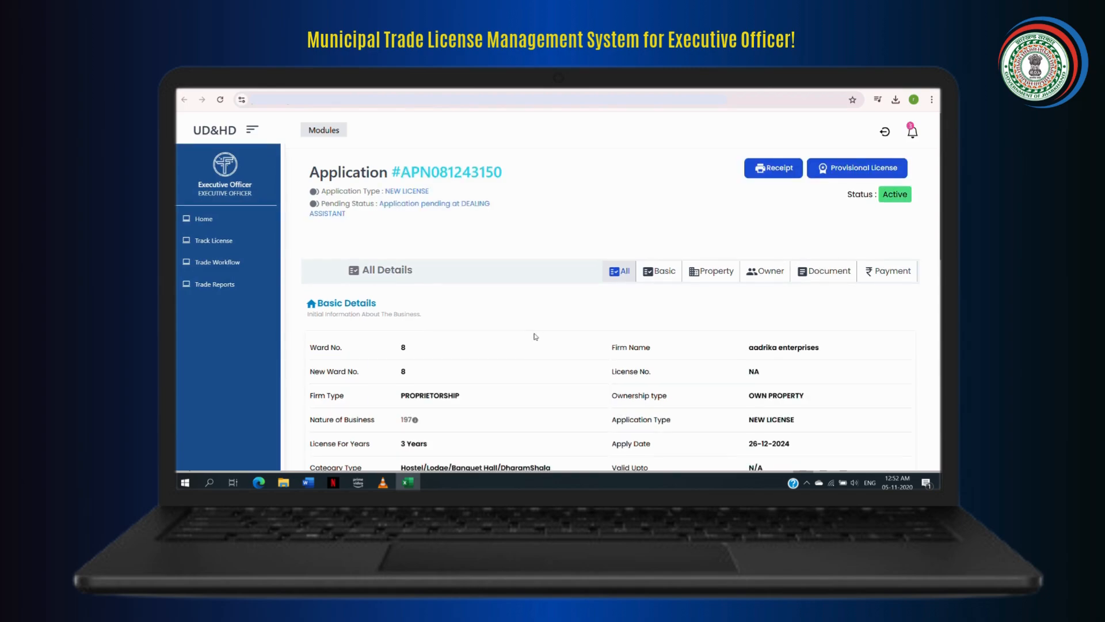
scroll(535, 337, "down", 1)
scroll(535, 337, "up", 1)
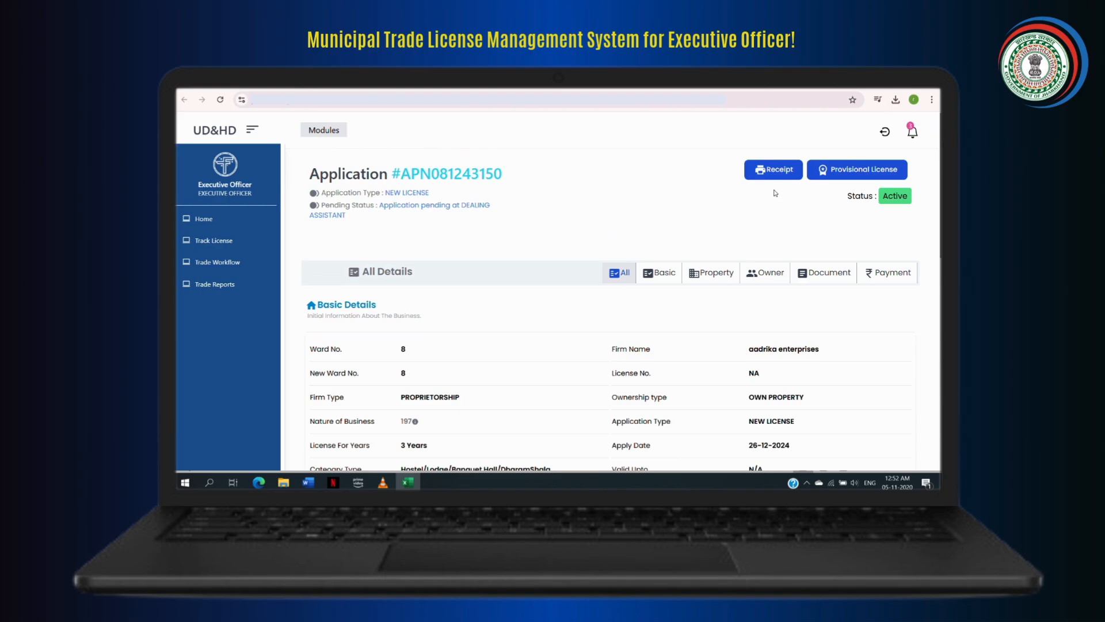
- View the application's payment receipt and its provisional license, closing each document after reading it
left_click(775, 171)
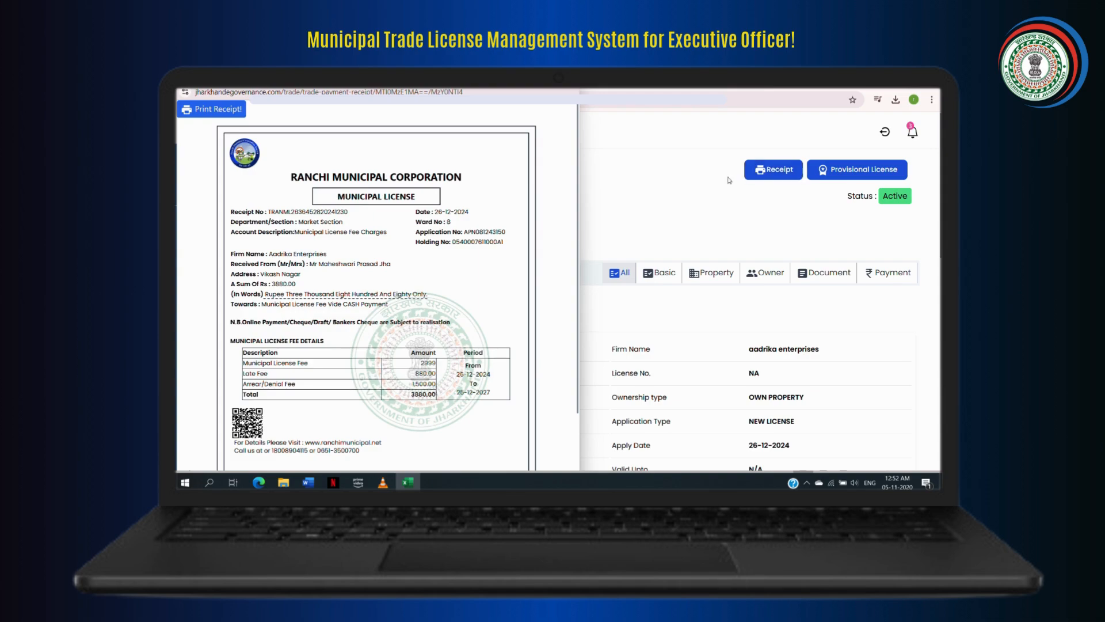
left_click(816, 185)
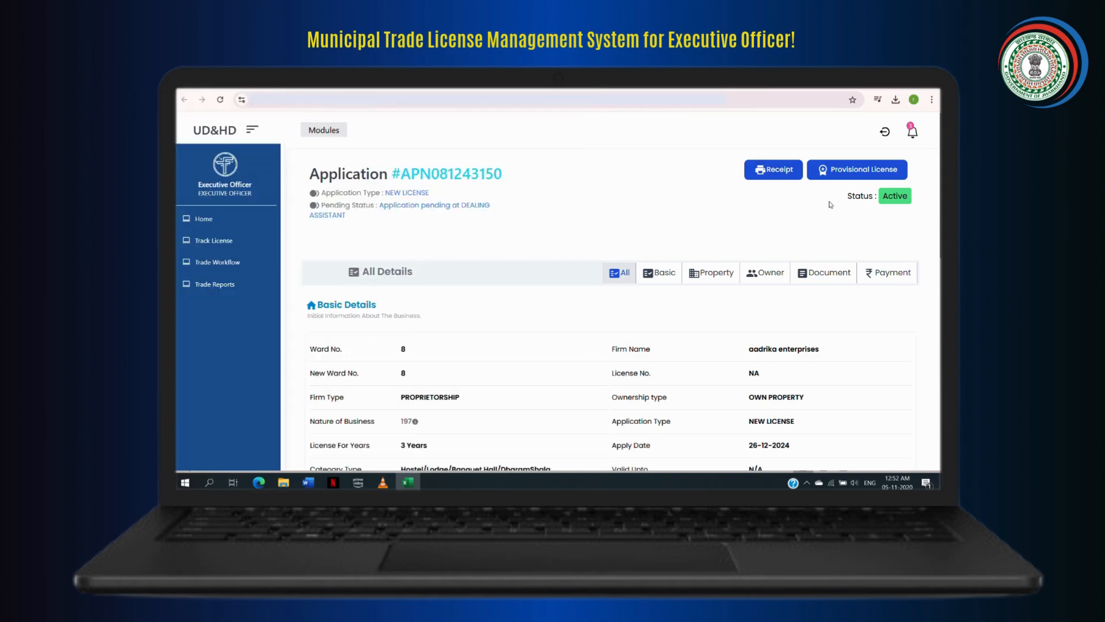
left_click(840, 176)
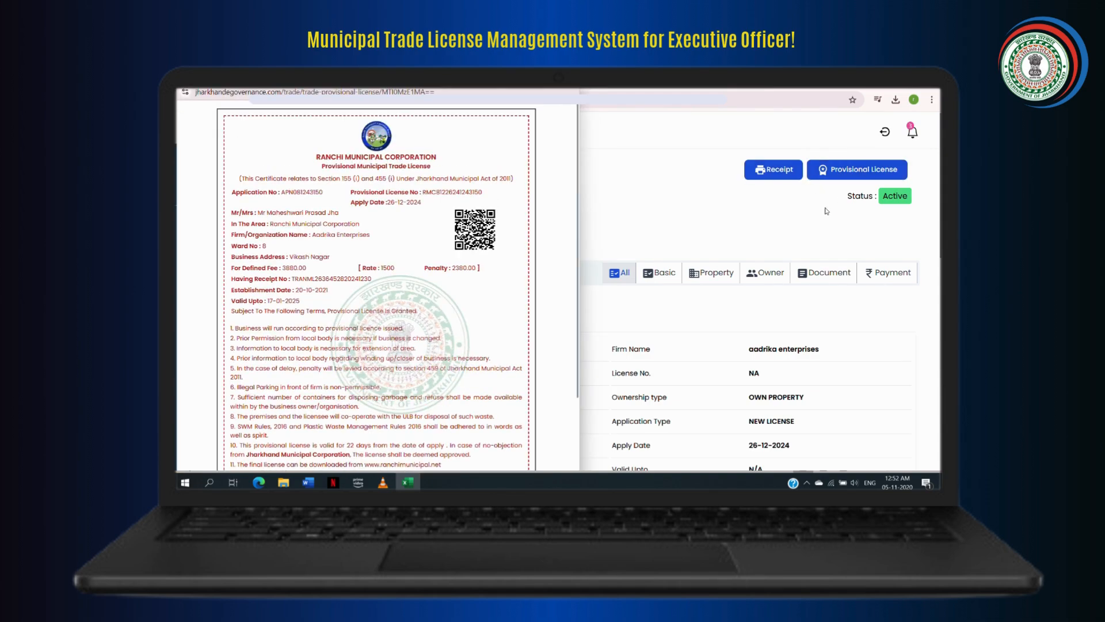
scroll(434, 356, "down", 3)
scroll(435, 357, "up", 3)
scroll(447, 333, "down", 3)
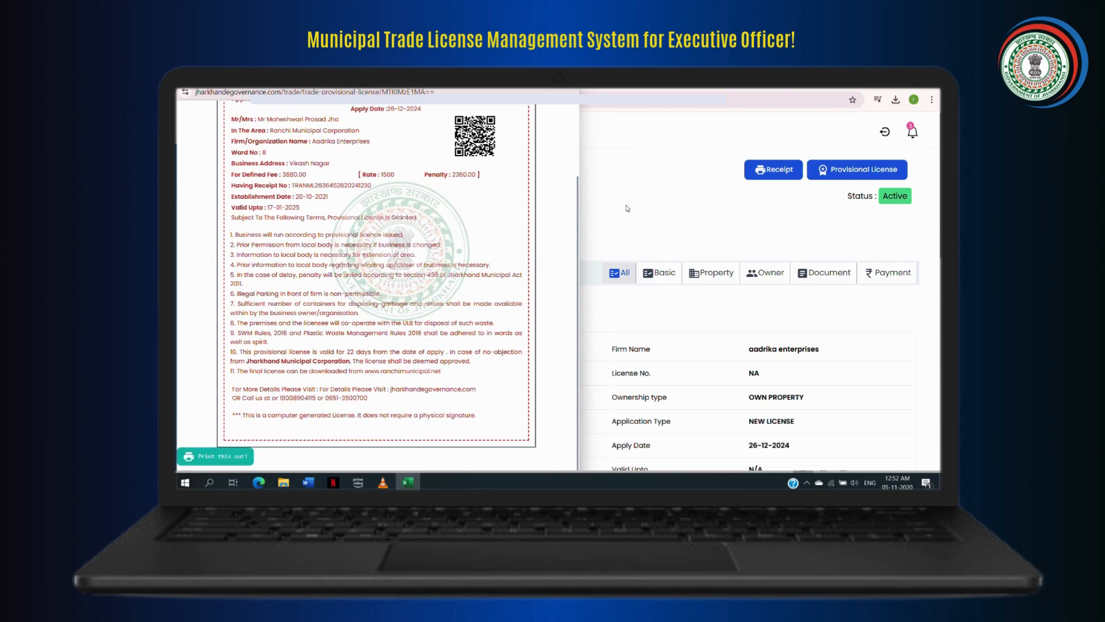
left_click(745, 221)
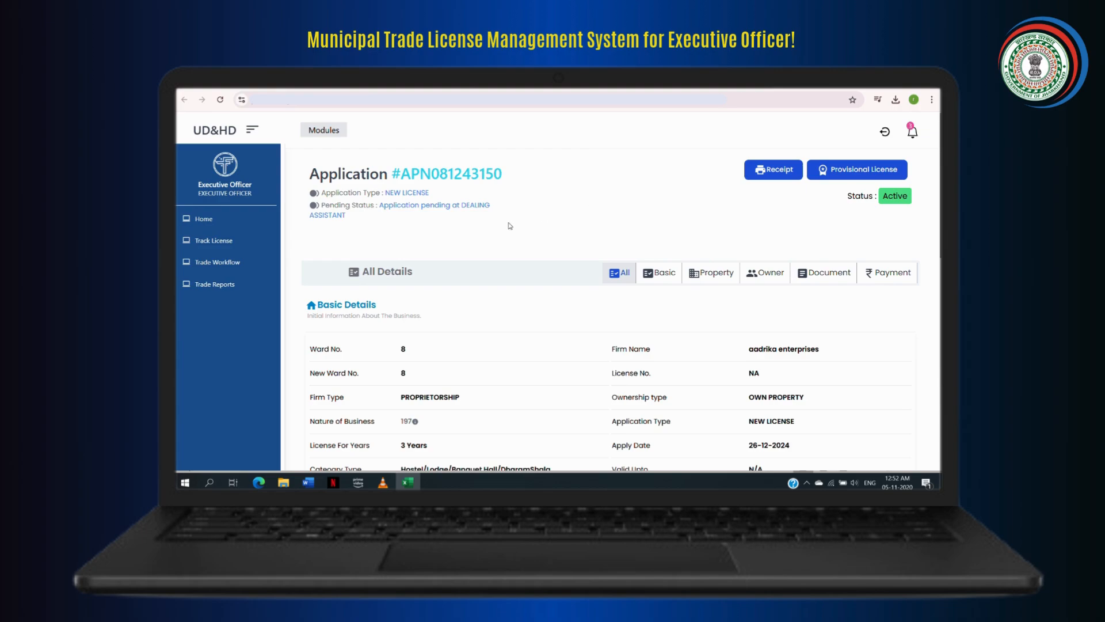
- Open the new-license application of firm DFGFHF from the trade workflow inbox and view its submitted documents
left_click(241, 263)
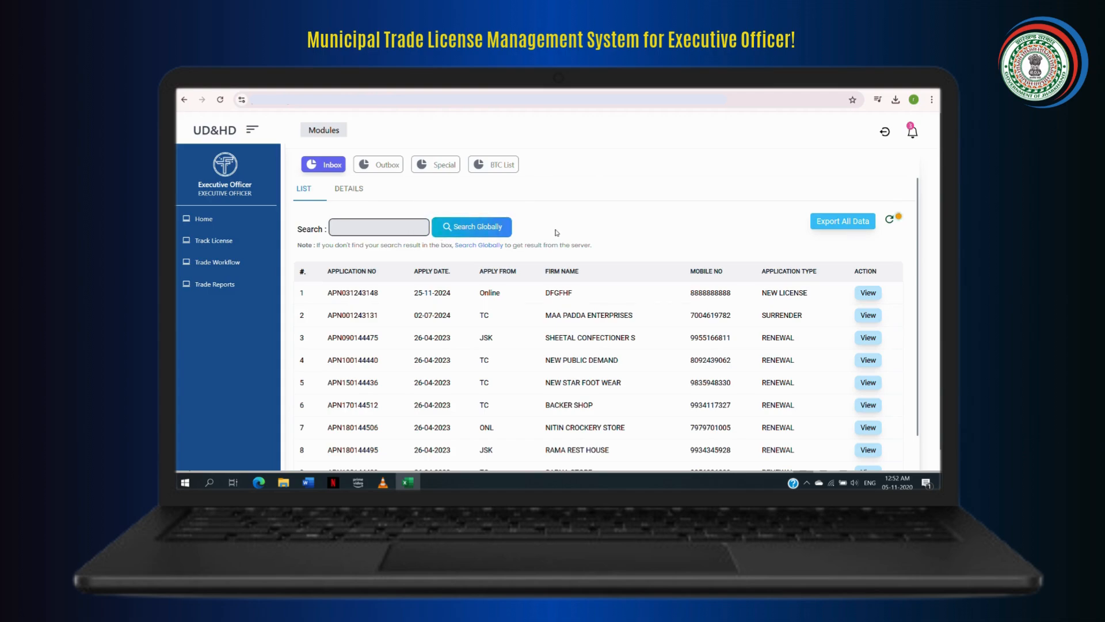
scroll(547, 326, "down", 2)
scroll(547, 326, "up", 2)
left_click(867, 293)
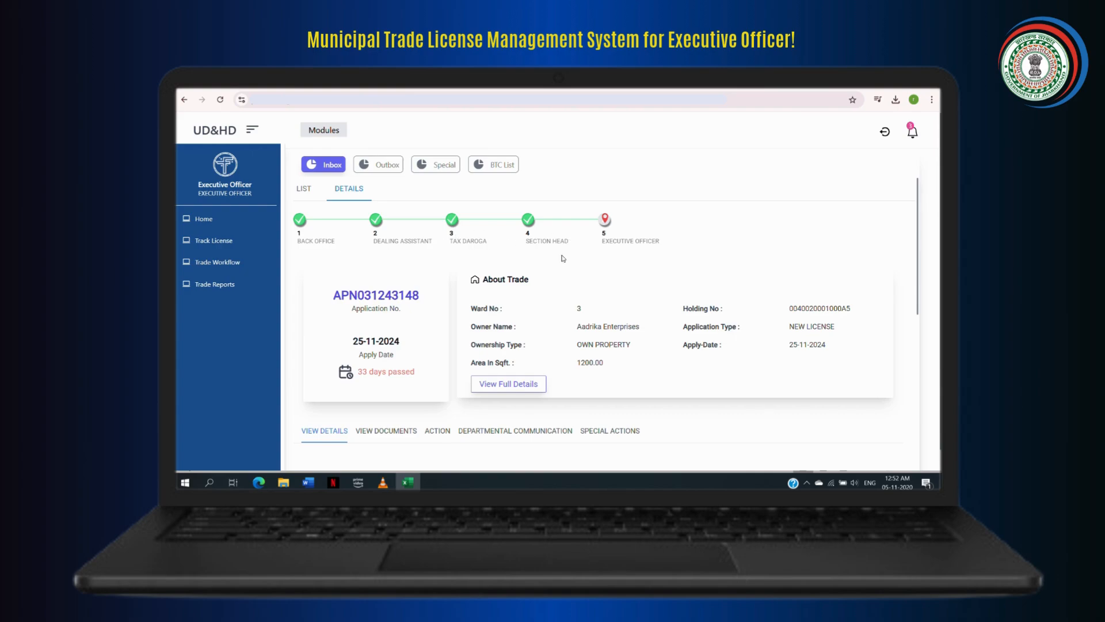
scroll(590, 260, "down", 3)
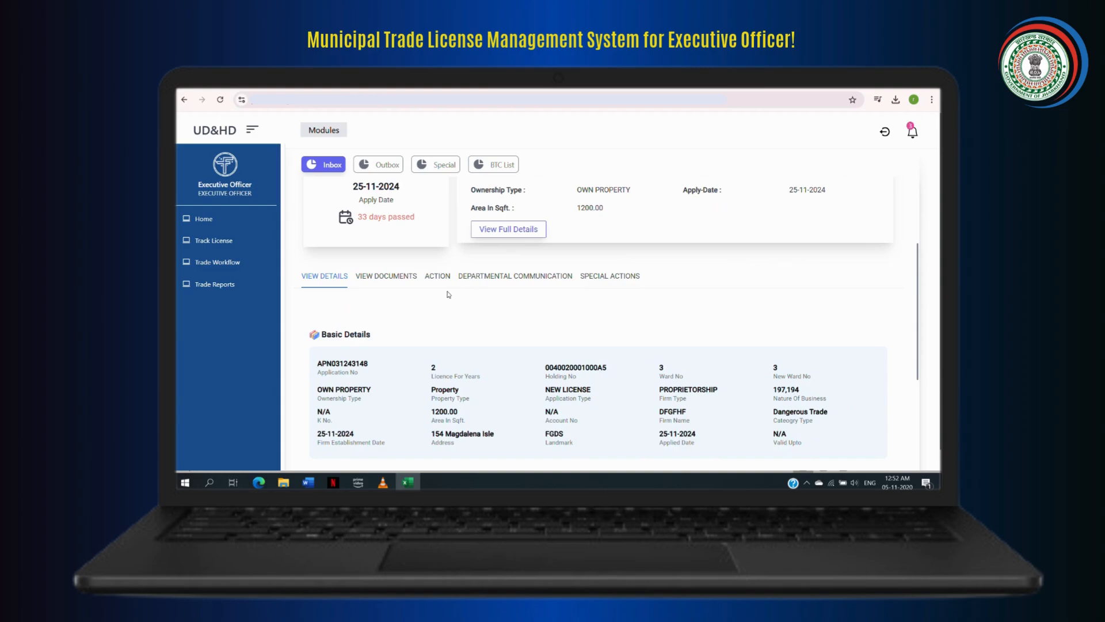
left_click(384, 280)
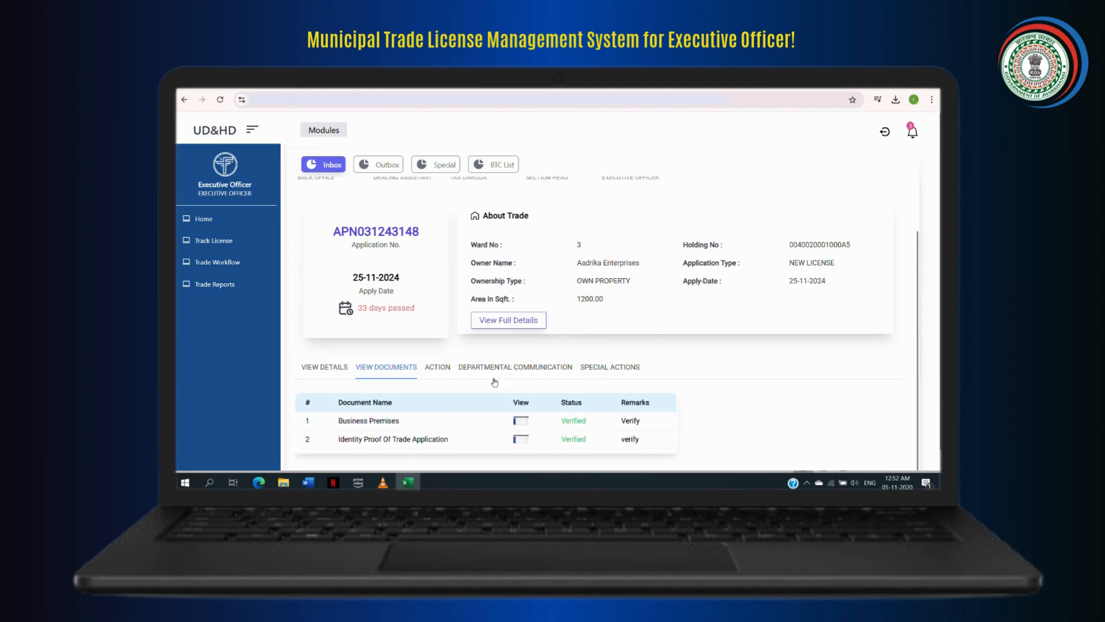
- Send the comment "Applicant details are correct" as an action on the DFGFHF application
left_click(437, 368)
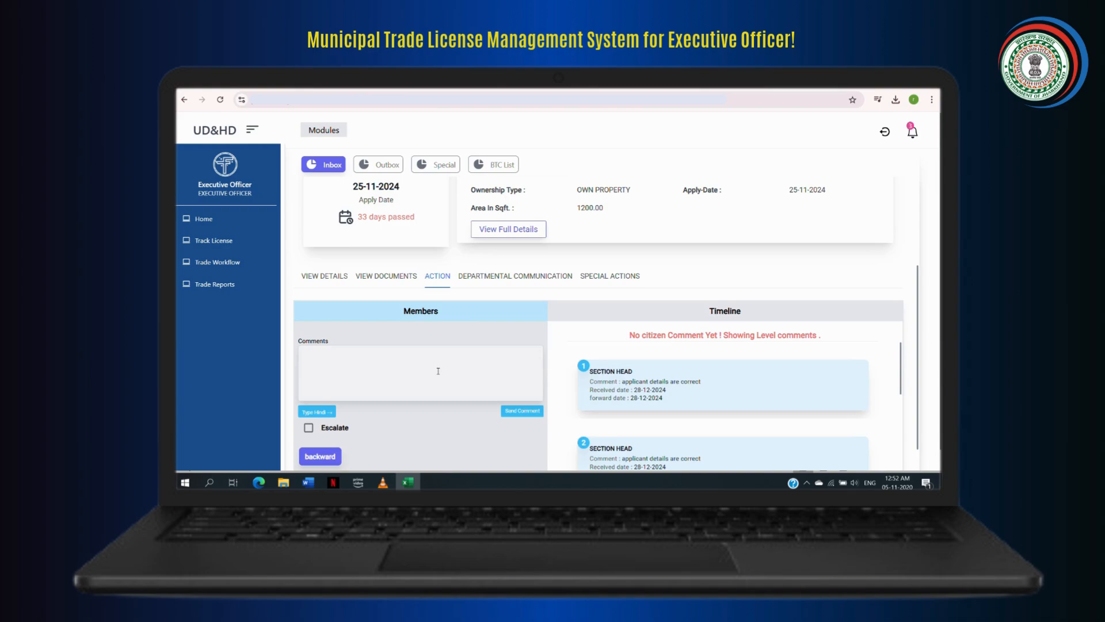
scroll(438, 370, "down", 1)
left_click(372, 330)
type("A")
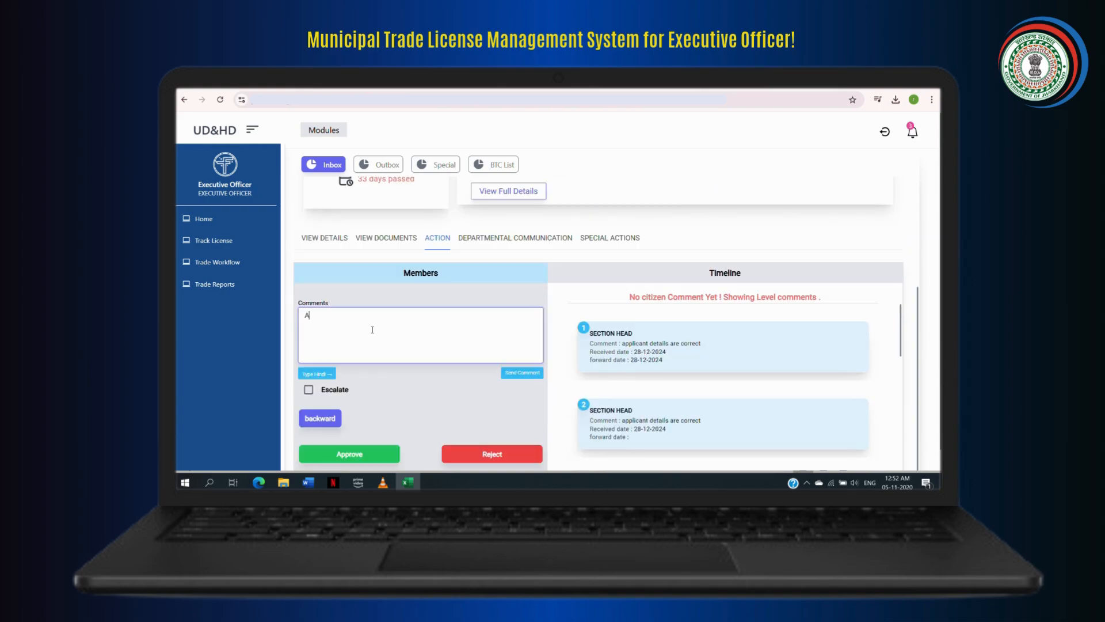
type("pplicant details are correct")
left_click(511, 373)
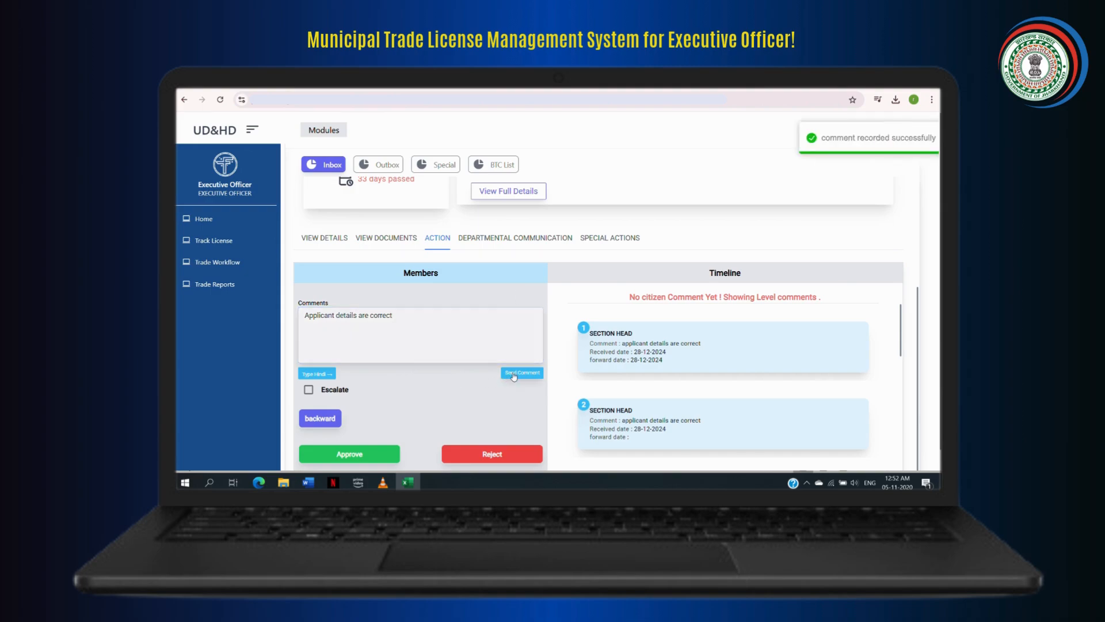
- Escalate the DFGFHF application and approve it
left_click(308, 389)
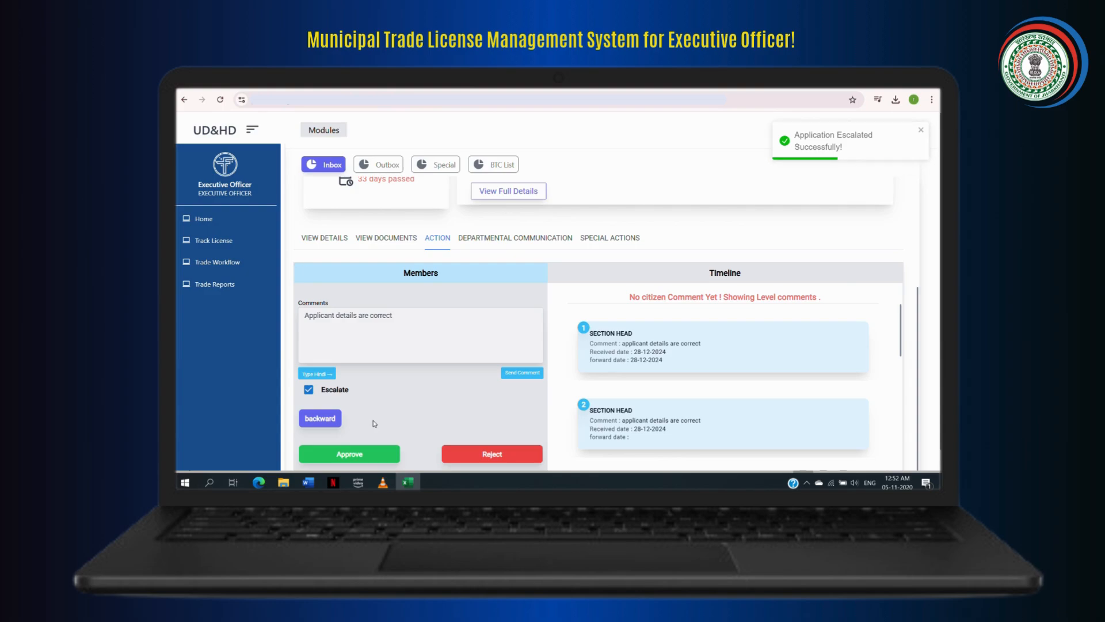
scroll(375, 423, "down", 1)
left_click(360, 397)
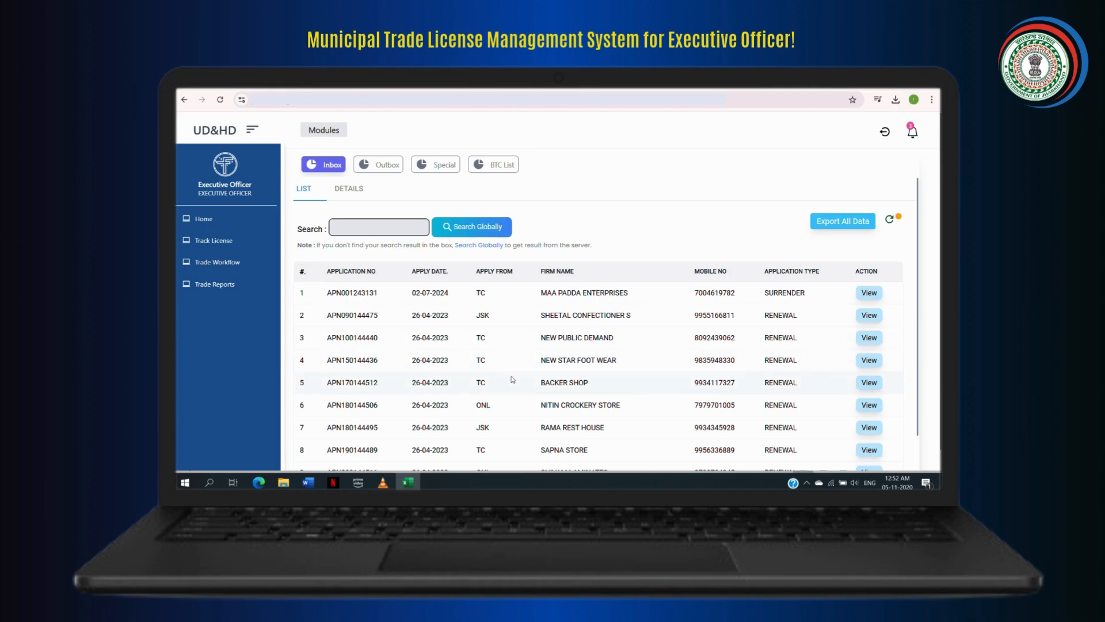
- Open the Trade License Status Report and filter its data with the default dates and all license types, users and wards
left_click(229, 285)
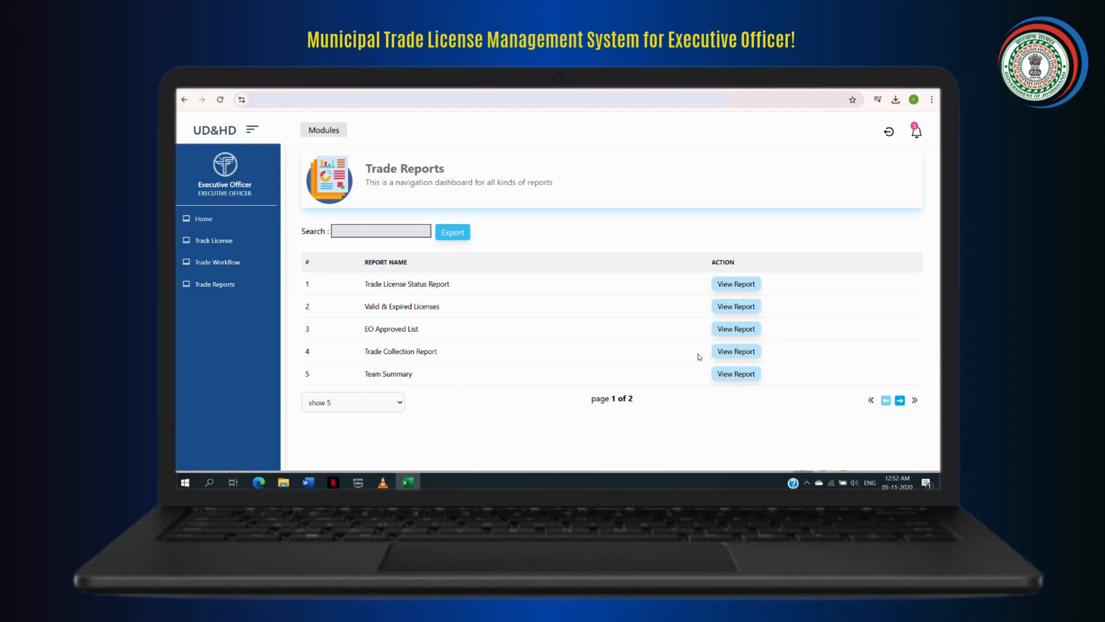
left_click(728, 285)
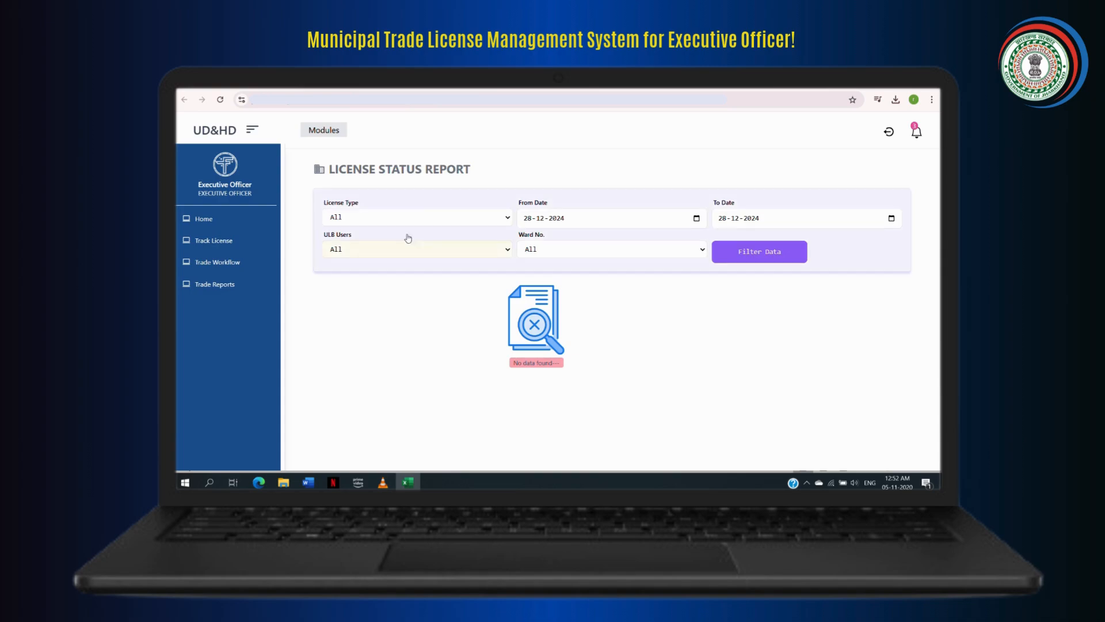
left_click(748, 257)
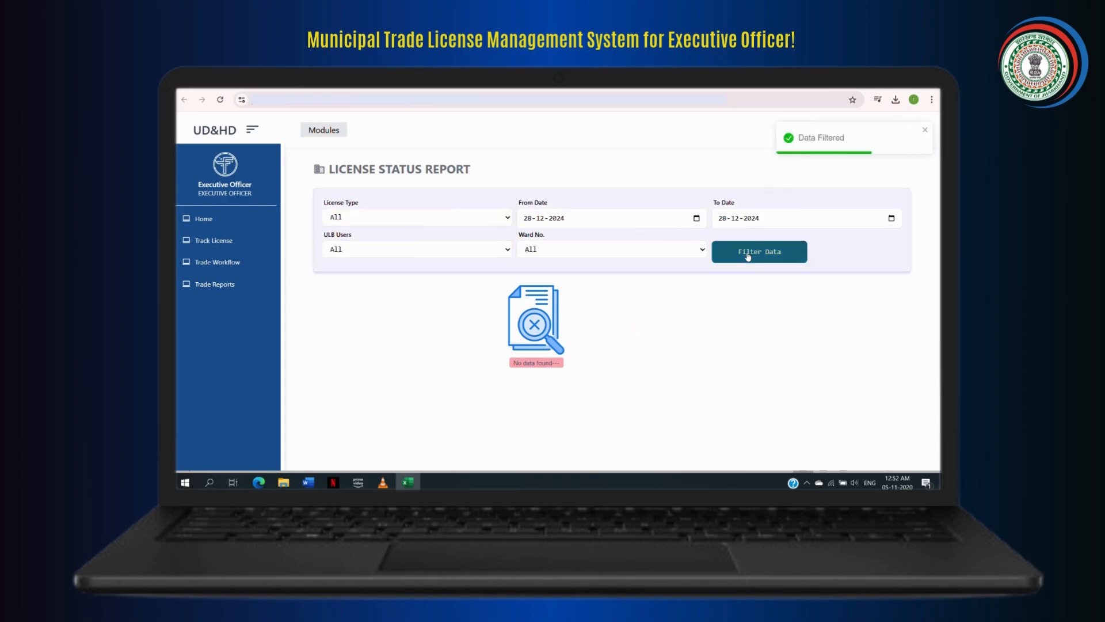